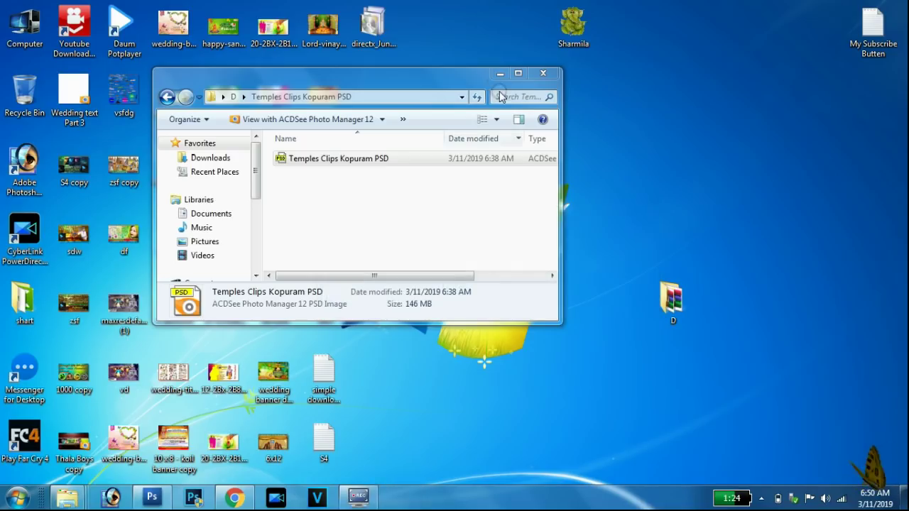
- Refresh the Windows desktop twice from its context menu
right_click(497, 159)
click(528, 221)
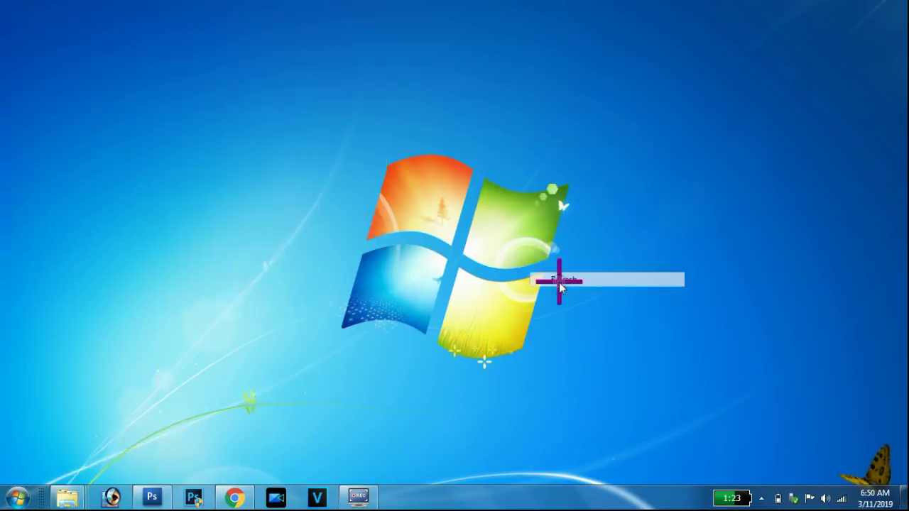
right_click(558, 279)
click(568, 338)
- Preview the zsf copy collage image, then switch to the Temples Clips Kopuram PSD in Photoshop
click(233, 497)
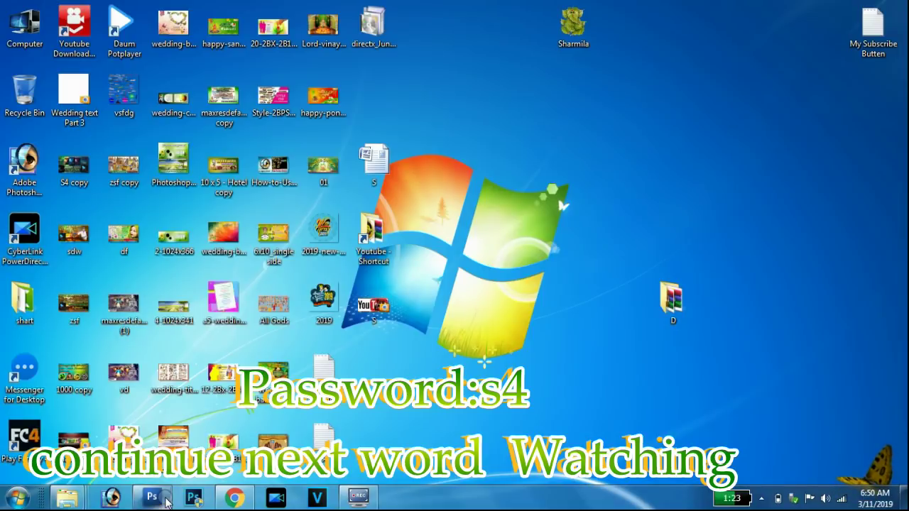
double_click(119, 156)
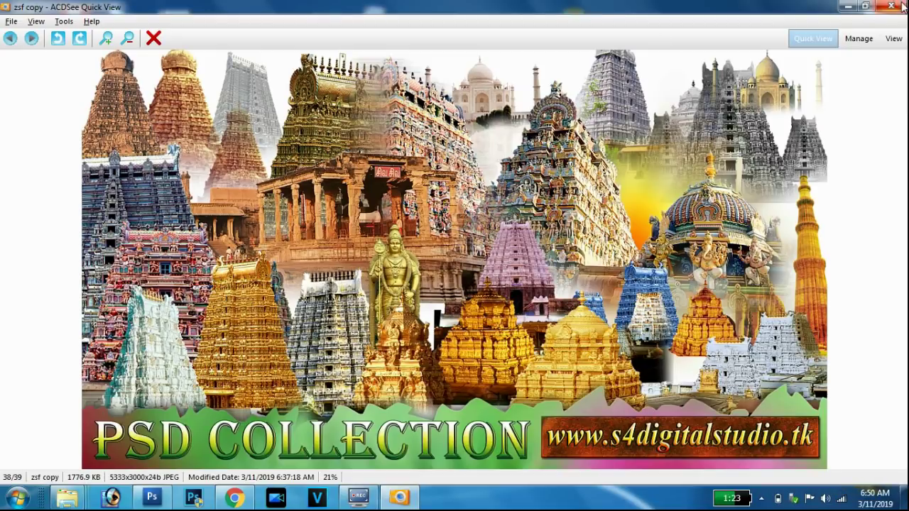
click(151, 497)
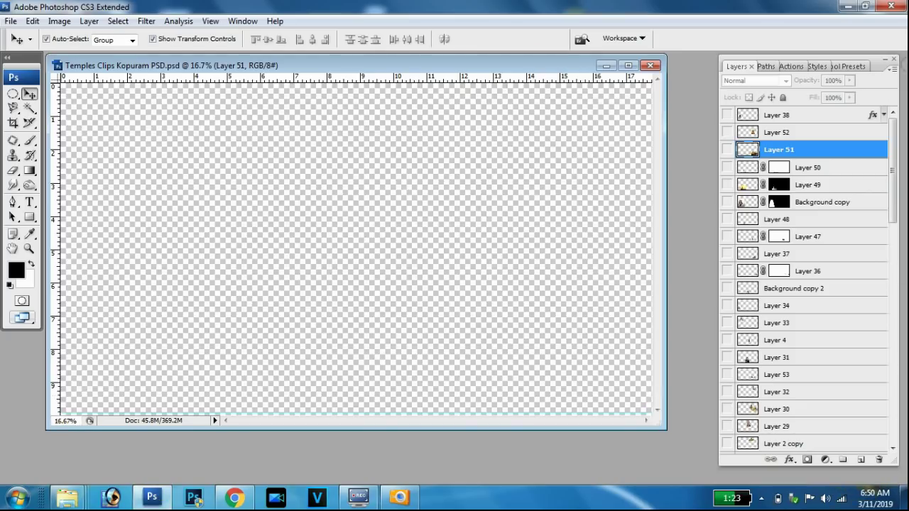
- Toggle the Layers panel eye icons until every layer, Background included, is visible
click(727, 347)
click(726, 402)
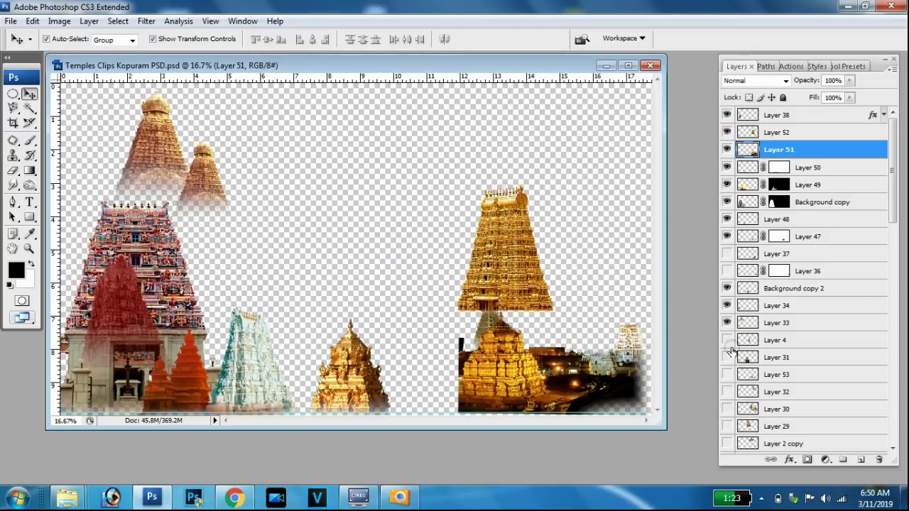
drag(726, 364, 729, 463)
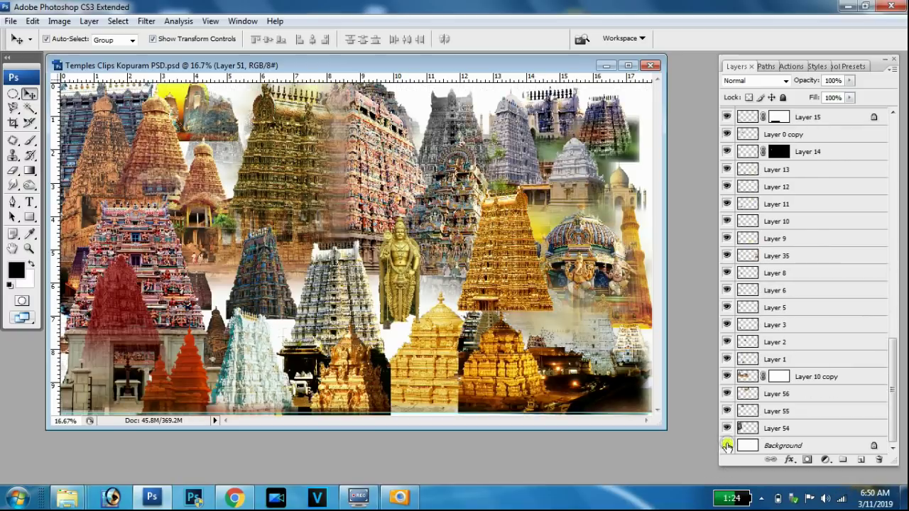
click(726, 445)
click(727, 411)
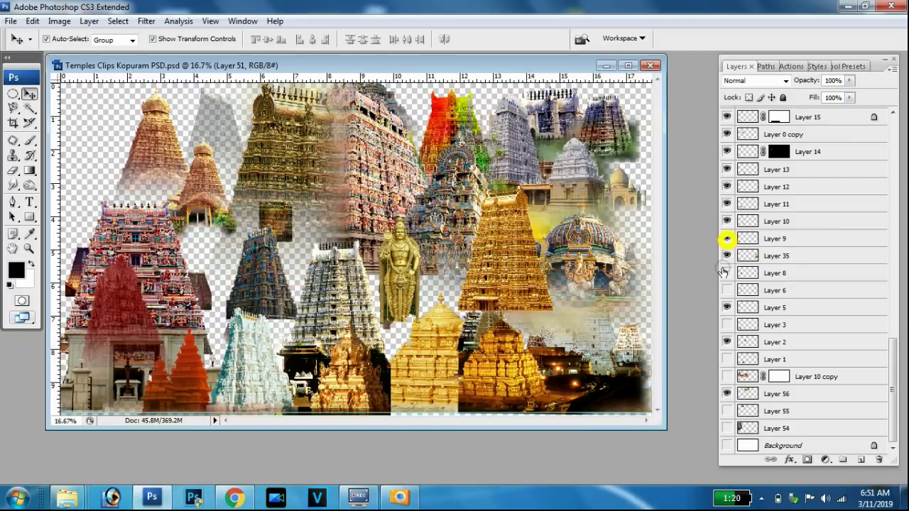
drag(726, 324, 727, 377)
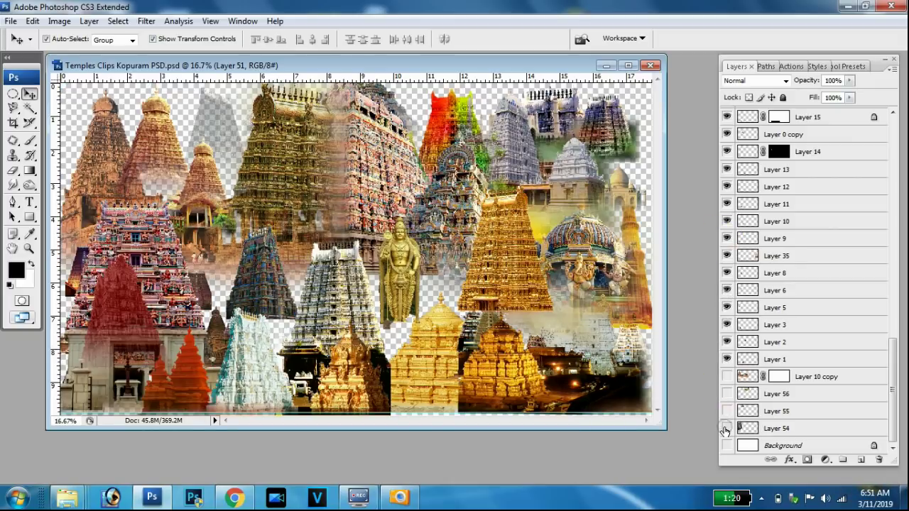
click(724, 428)
click(726, 376)
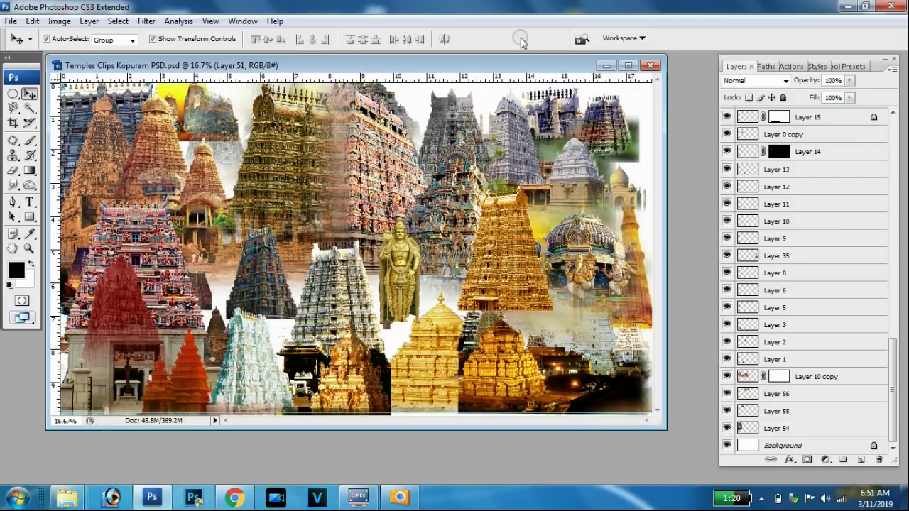
- Maximize the collage, zoom to 50%, and pan across the brown towers and golden gopurams
click(627, 66)
key(ctrl+plus)
key(ctrl+plus)
key(ctrl+plus)
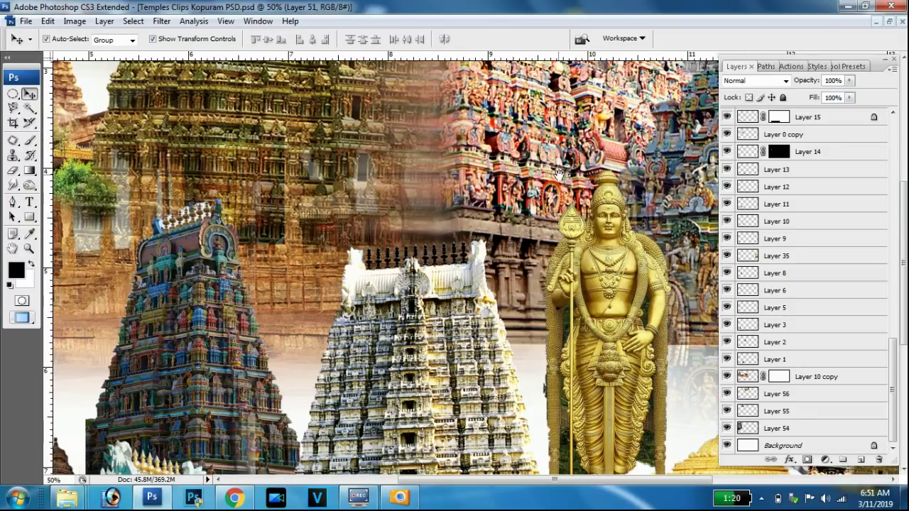
drag(212, 213, 494, 392)
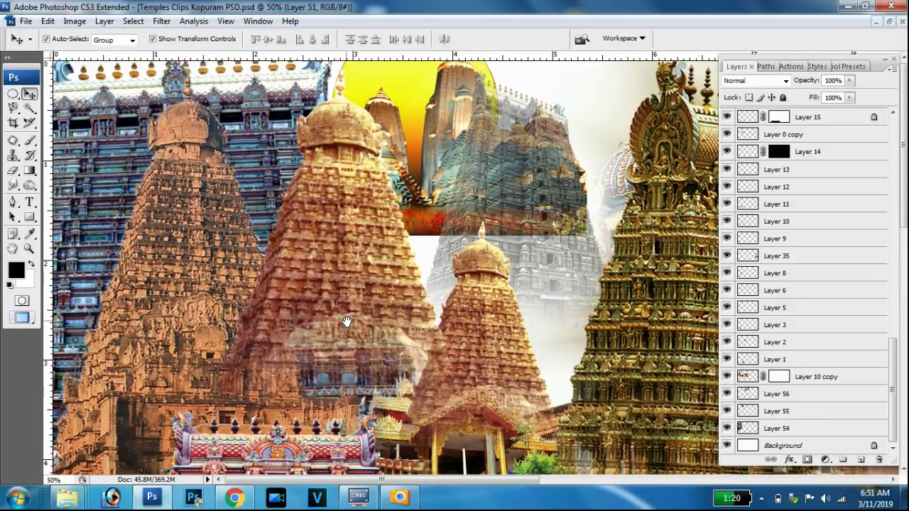
drag(345, 318, 214, 220)
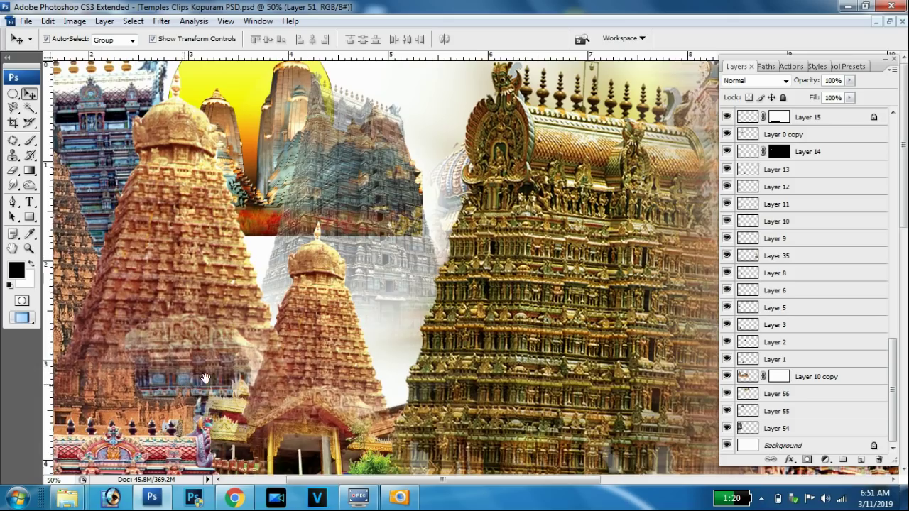
drag(436, 316, 628, 168)
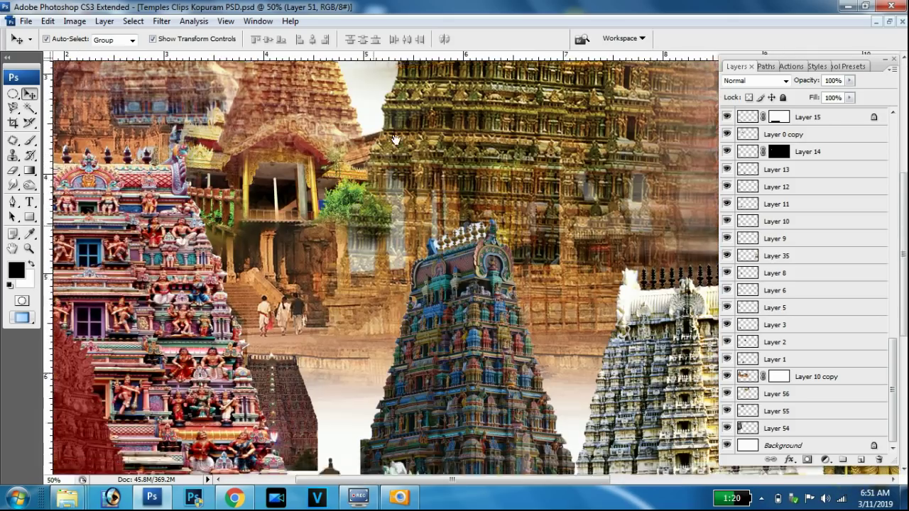
drag(375, 264, 188, 346)
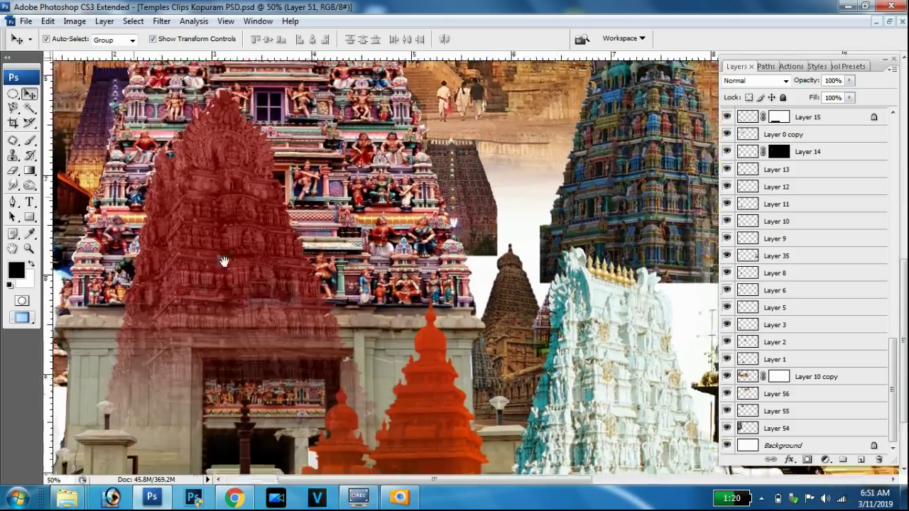
mouse_move(592, 251)
mouse_down()
mouse_move(272, 236)
mouse_move(347, 261)
mouse_move(245, 262)
mouse_up()
- Zoom to 66.7% and pan over the gopuram, Ganesha, white gopurams and golden vimana
key(ctrl+plus)
drag(466, 274, 264, 301)
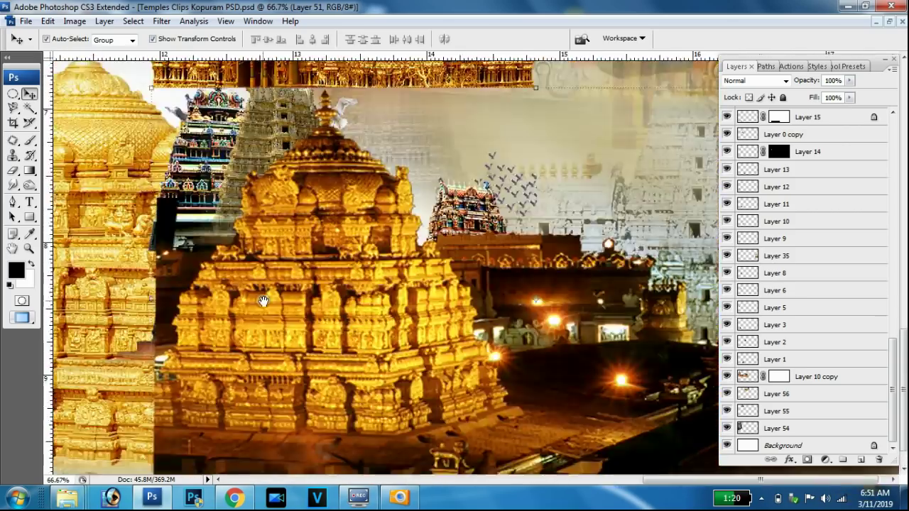
drag(298, 106, 256, 305)
mouse_move(483, 64)
mouse_down()
mouse_move(438, 242)
mouse_move(474, 330)
mouse_move(383, 376)
mouse_up()
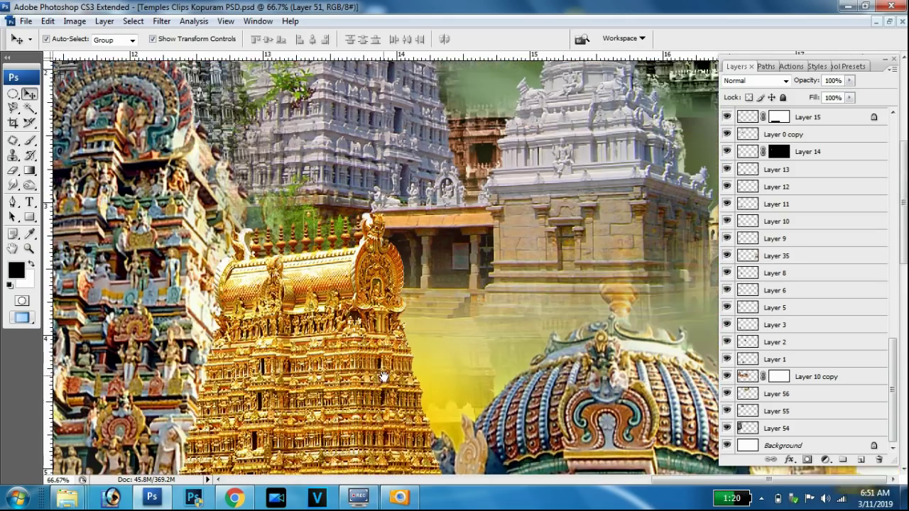
drag(429, 304, 419, 454)
mouse_move(419, 213)
mouse_down()
mouse_move(440, 398)
mouse_move(440, 354)
mouse_up()
mouse_move(497, 462)
mouse_down()
mouse_move(519, 278)
mouse_move(508, 302)
mouse_move(507, 139)
mouse_up()
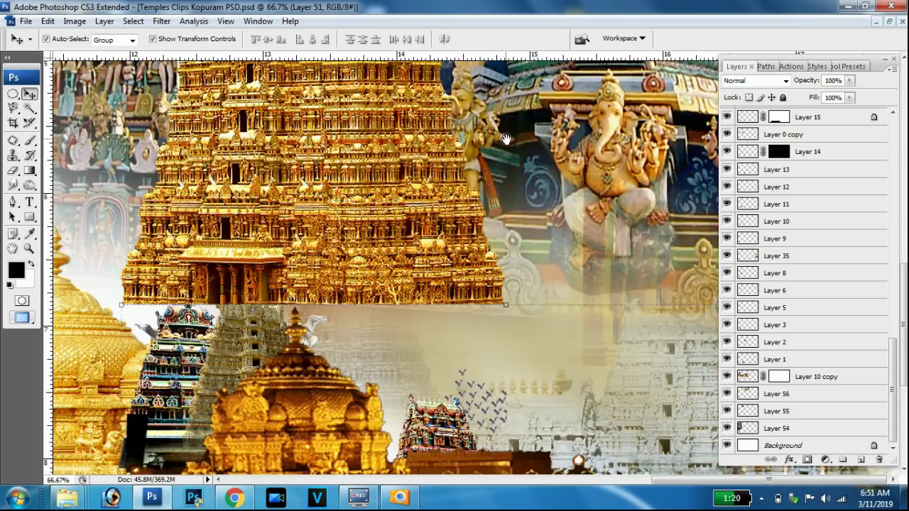
mouse_move(580, 337)
mouse_down()
mouse_move(513, 106)
mouse_move(597, 276)
mouse_move(539, 178)
mouse_move(483, 397)
mouse_move(458, 214)
mouse_move(681, 227)
mouse_up()
- Pan across the colourful gopurams and top-left brown towers, then zoom out
drag(355, 284, 497, 291)
drag(284, 298, 376, 300)
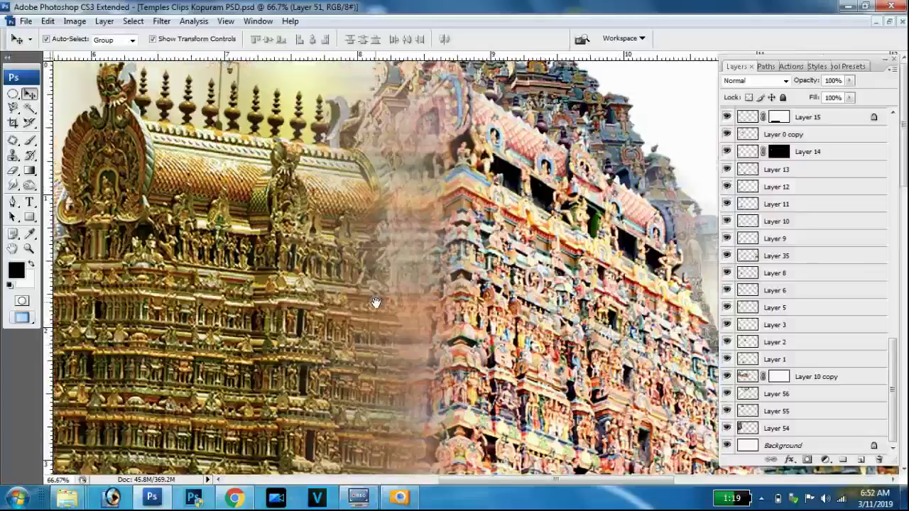
drag(213, 298, 586, 298)
mouse_move(426, 291)
mouse_down()
mouse_move(486, 291)
mouse_move(454, 291)
mouse_up()
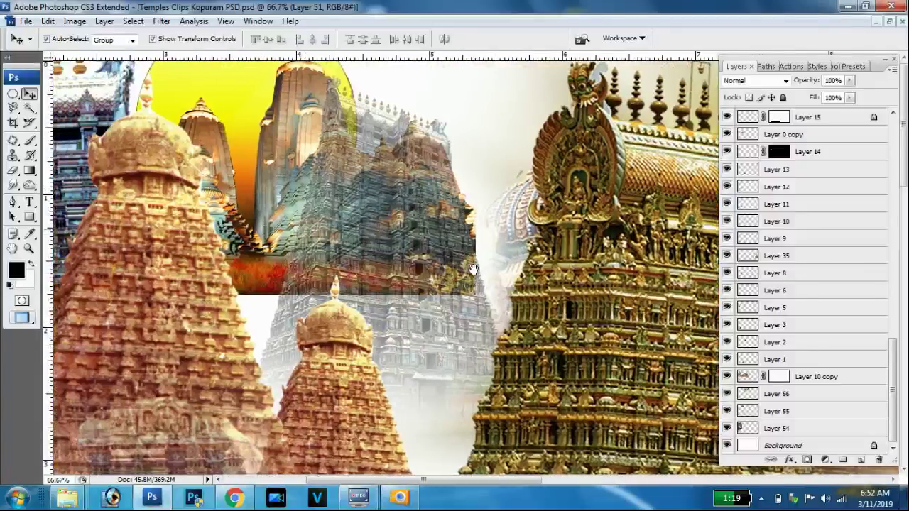
mouse_move(231, 286)
mouse_down()
mouse_move(465, 286)
mouse_move(685, 307)
mouse_up()
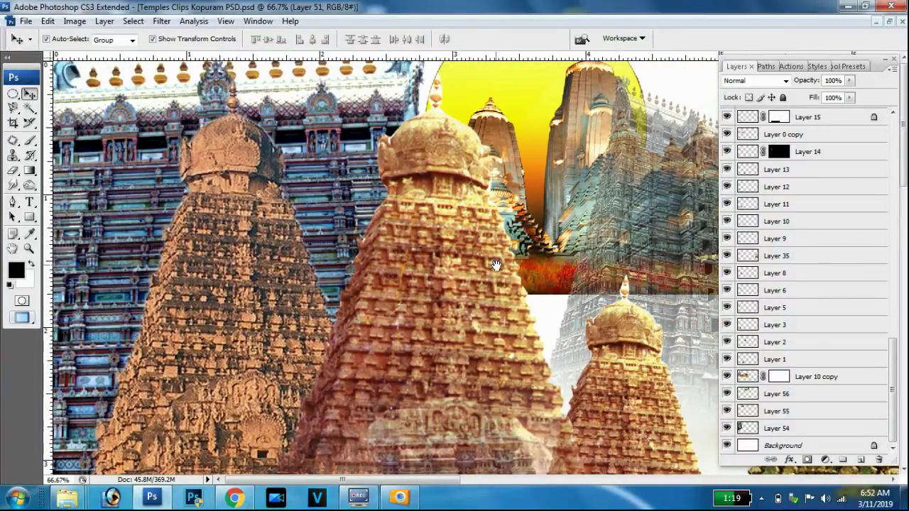
key(ctrl+minus)
key(ctrl+minus)
key(ctrl+minus)
key(ctrl+minus)
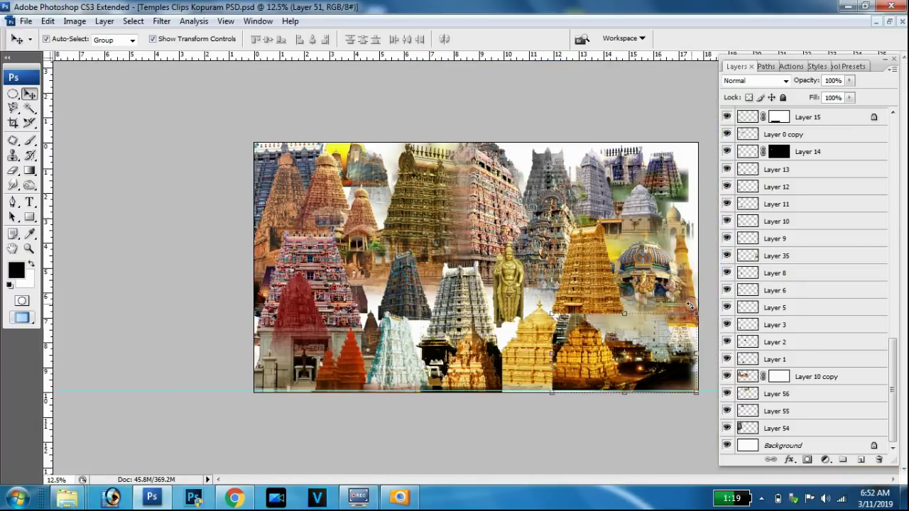
- Cancel closing the collage so it stays open unsaved at 25%, then go to Chrome's Google tab
key(ctrl+w)
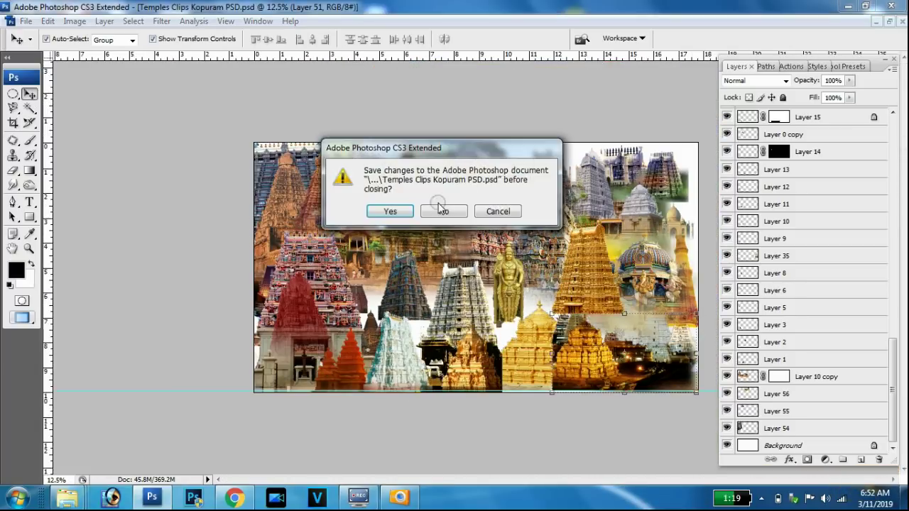
click(497, 212)
key(ctrl+plus)
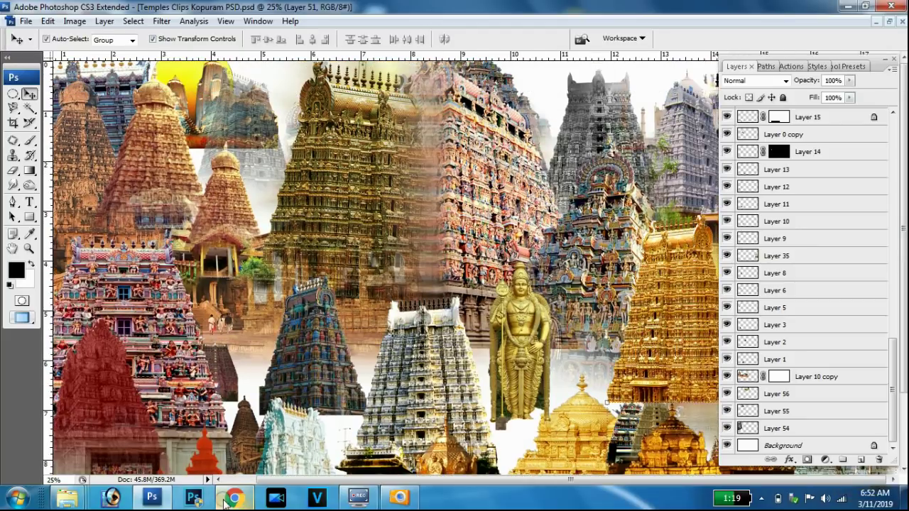
click(228, 499)
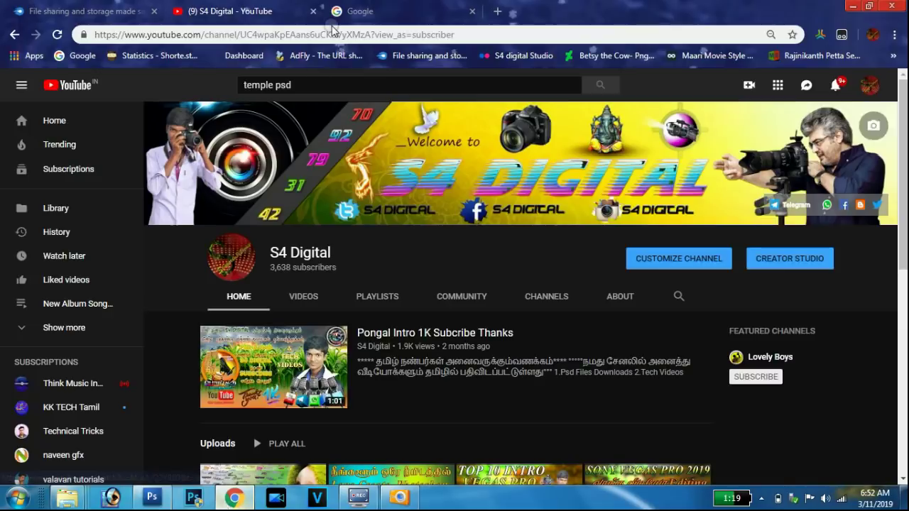
click(388, 9)
- Search Google for s4 digital studio and open the studio's blogspot link in a new tab
text(4 )
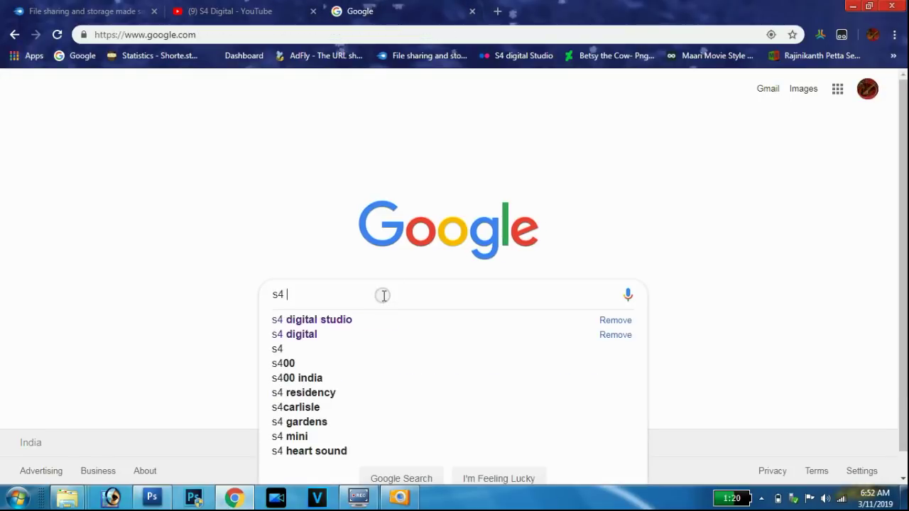
text(d)
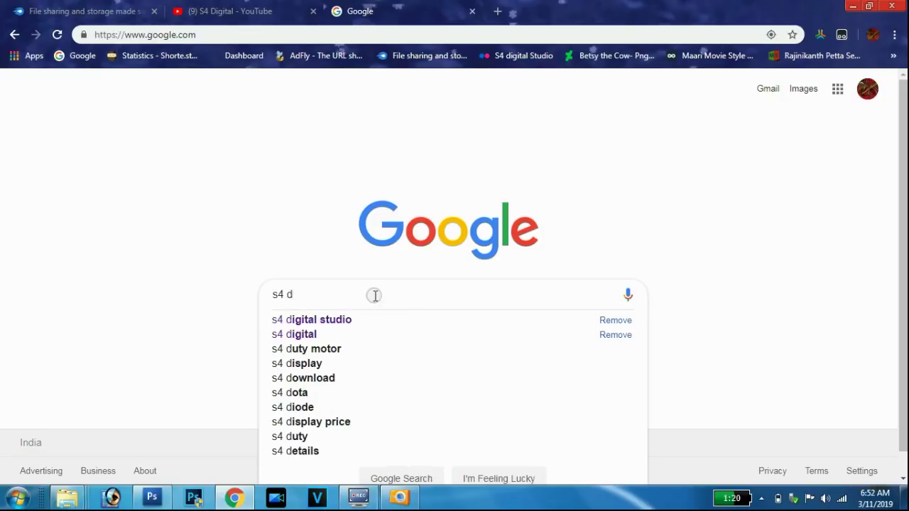
text(igit)
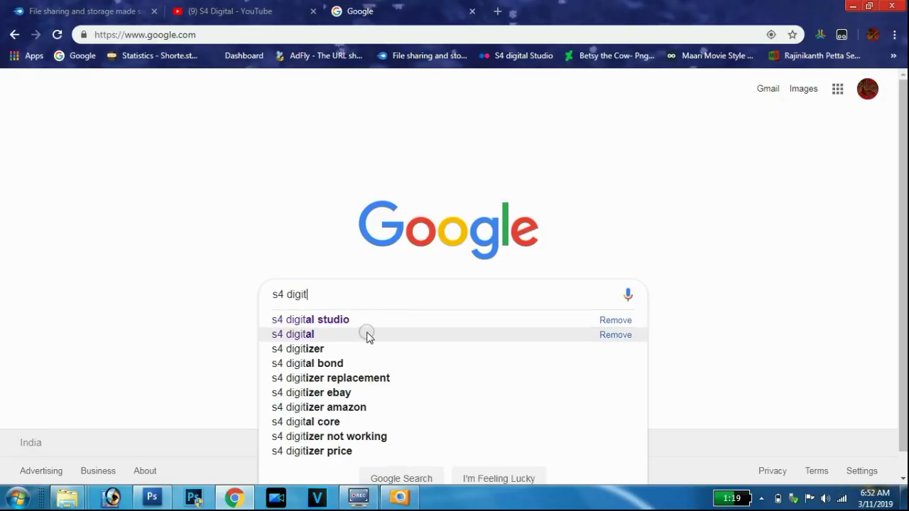
click(361, 320)
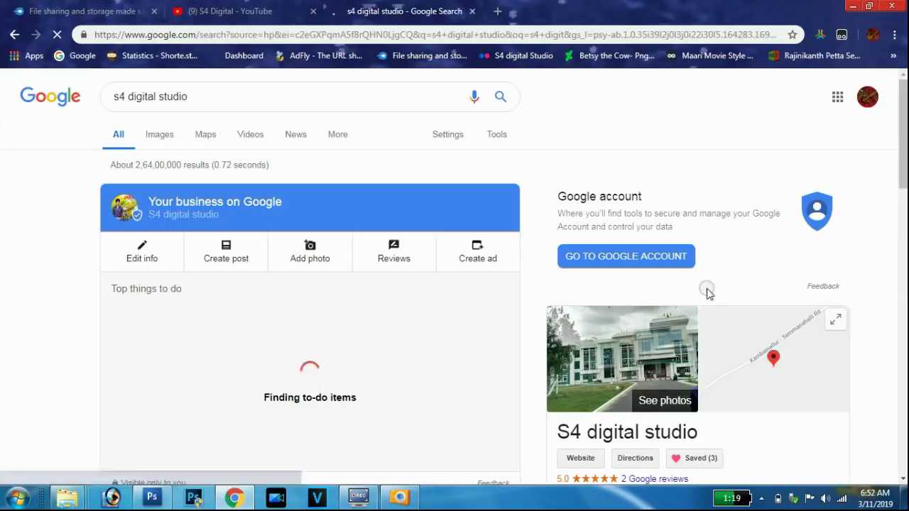
scroll(577, 254, down, 3)
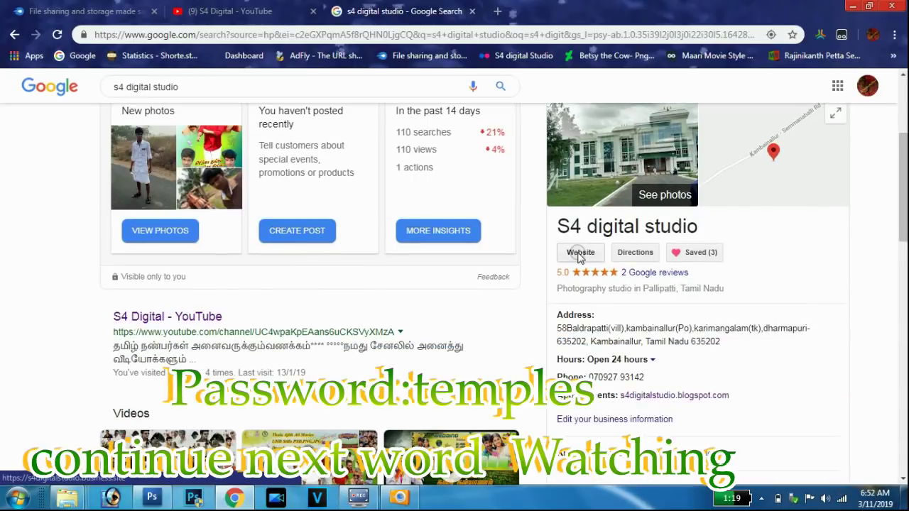
right_click(671, 395)
click(722, 267)
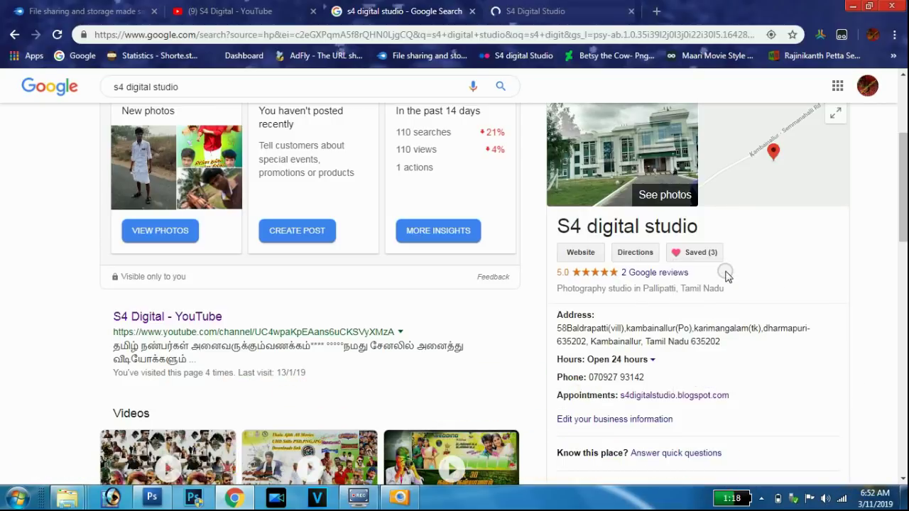
- Search Google for s4digitalstudio.tk in a new tab and open the S4 Digital Studio site
click(609, 17)
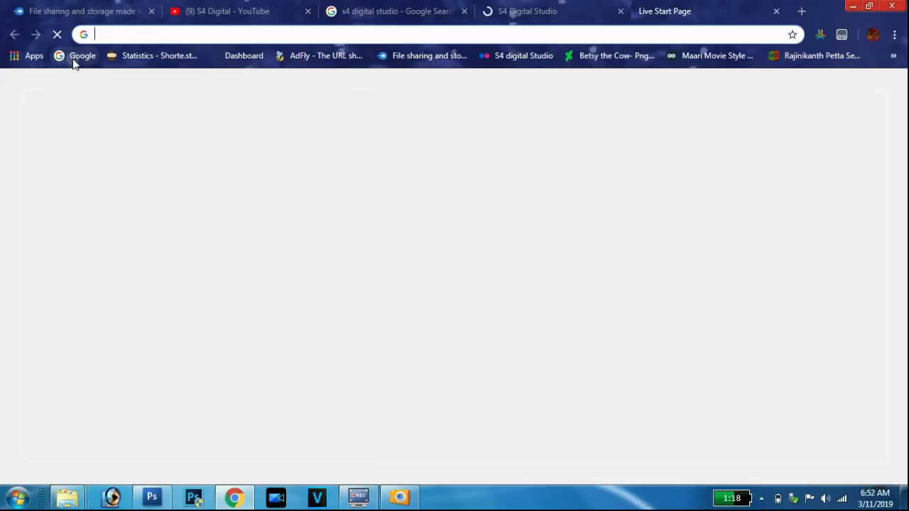
click(76, 56)
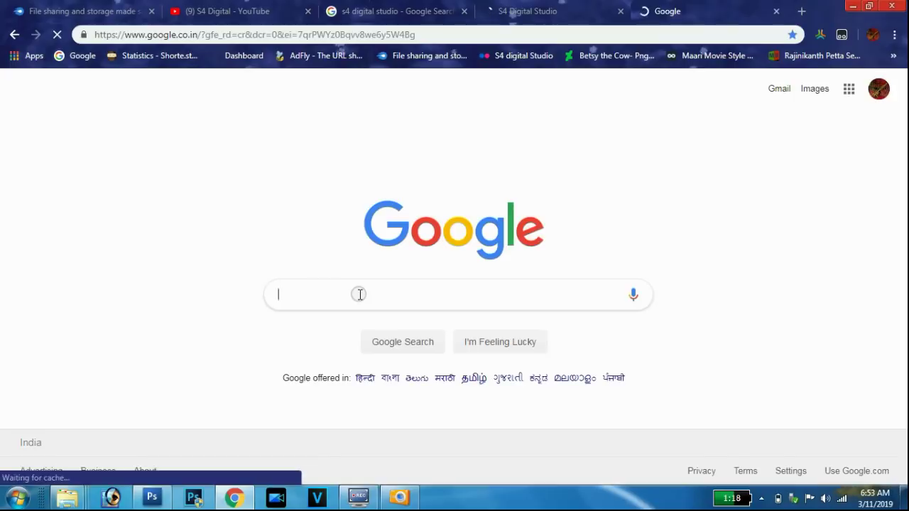
text(s4d)
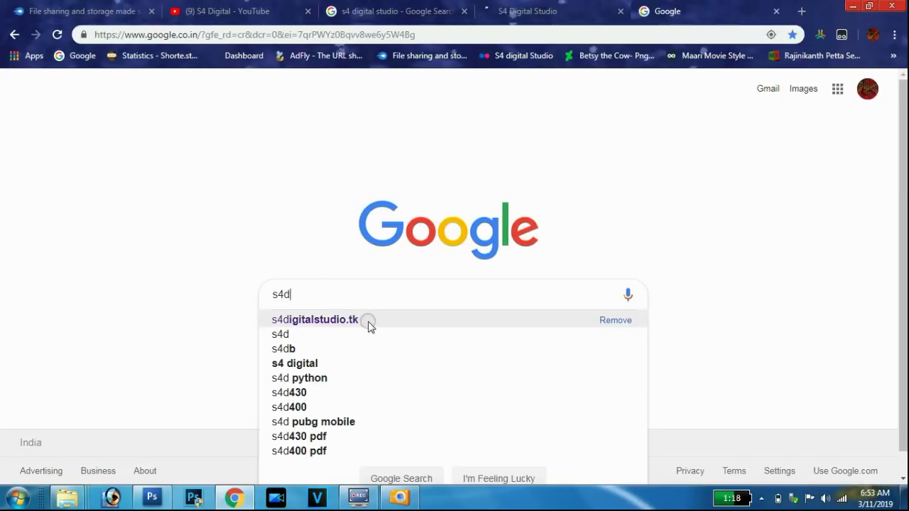
click(369, 320)
scroll(382, 133, down, 5)
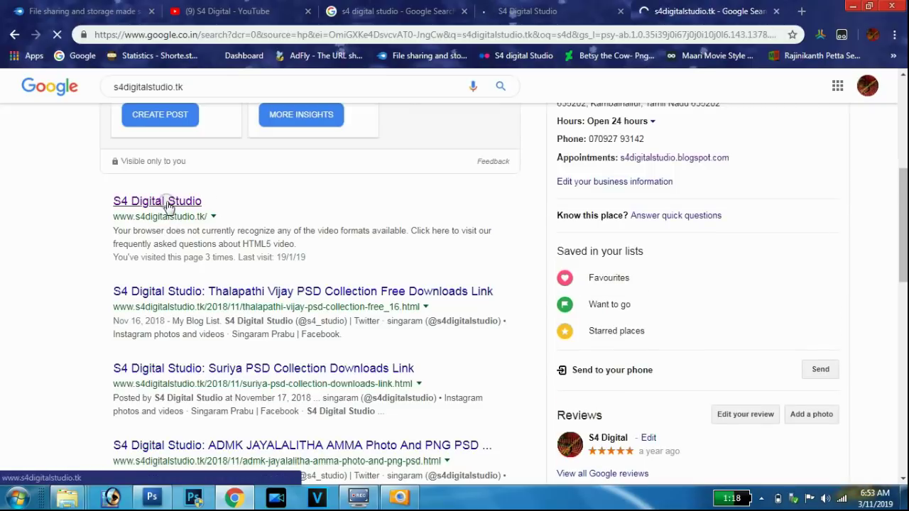
click(501, 8)
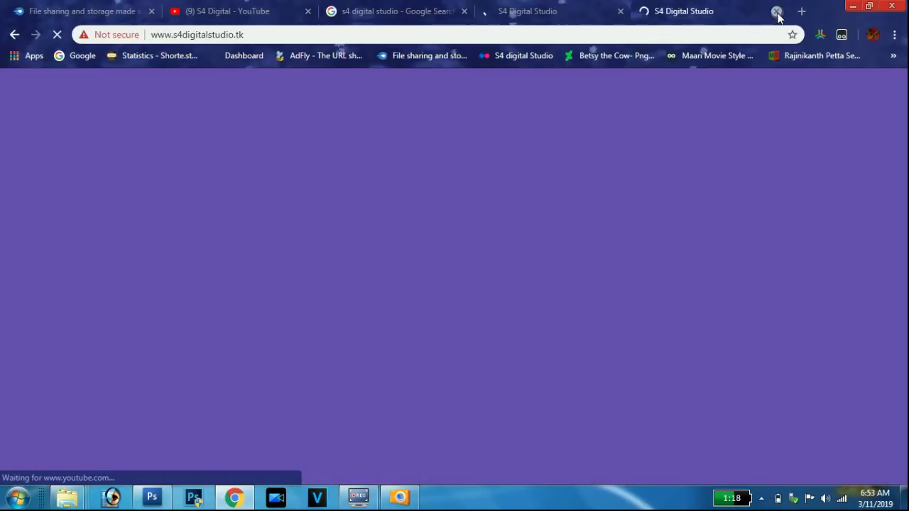
- Close the duplicate tab, open the Wedding Text Clips Part-3 post, and subscribe to its YouTube channel
click(776, 10)
scroll(455, 277, down, 3)
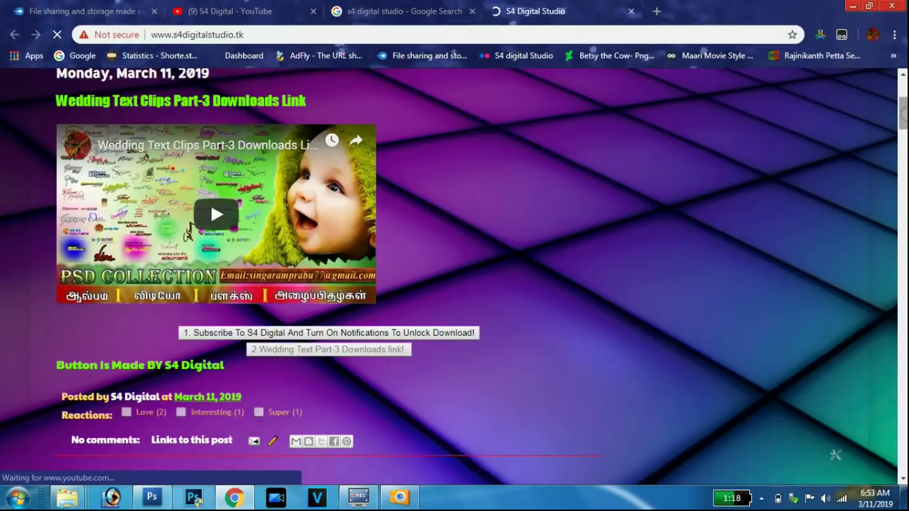
click(176, 101)
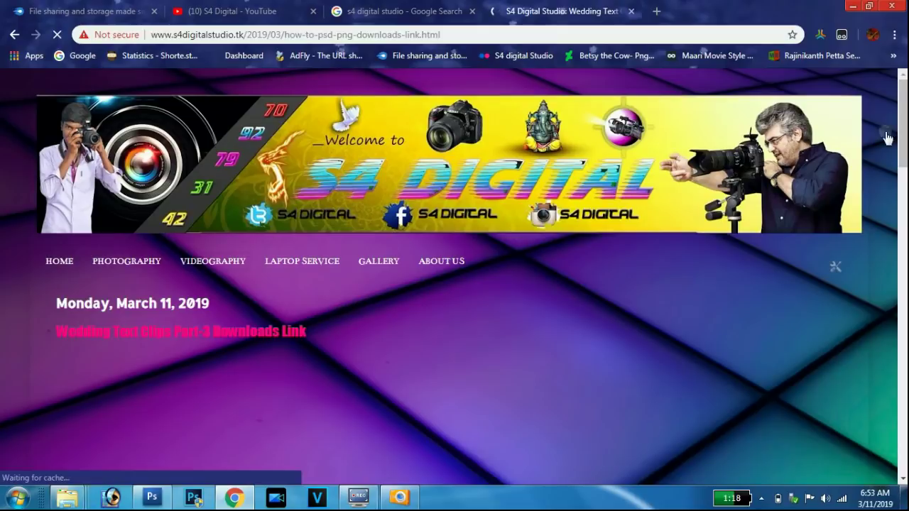
scroll(210, 229, down, 3)
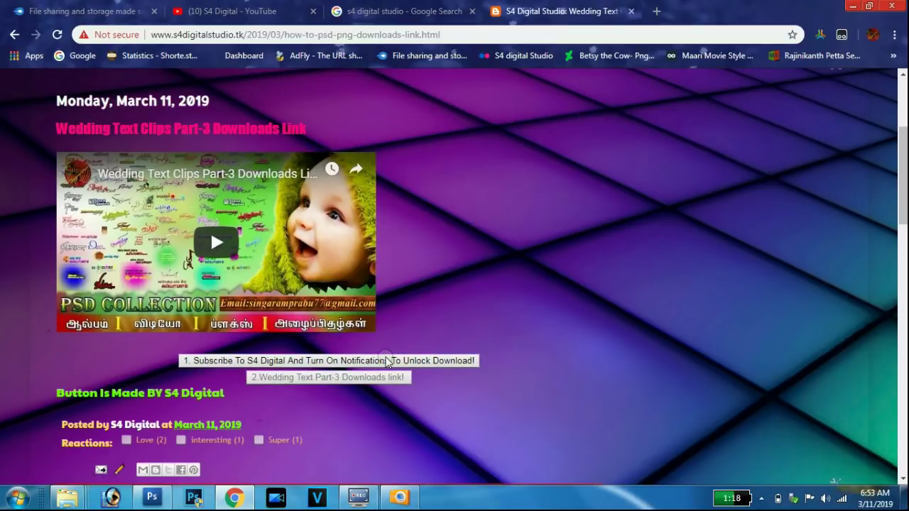
click(385, 358)
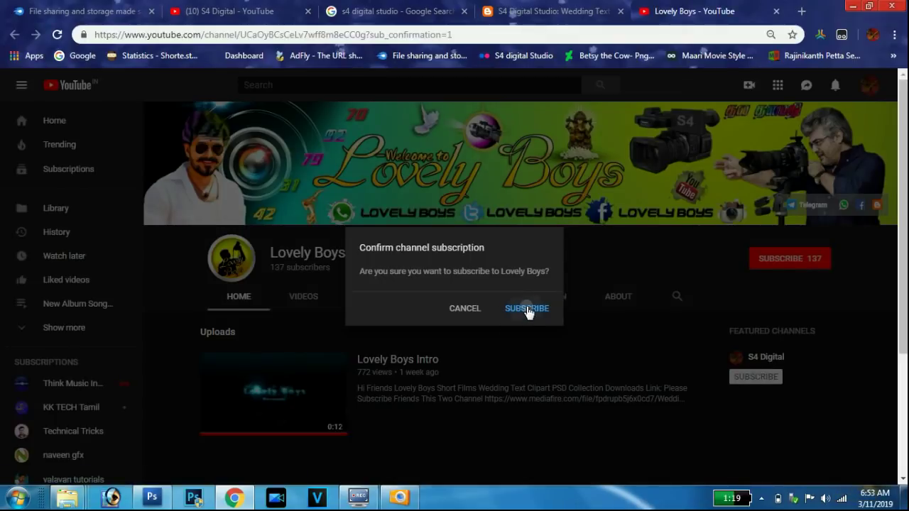
click(527, 308)
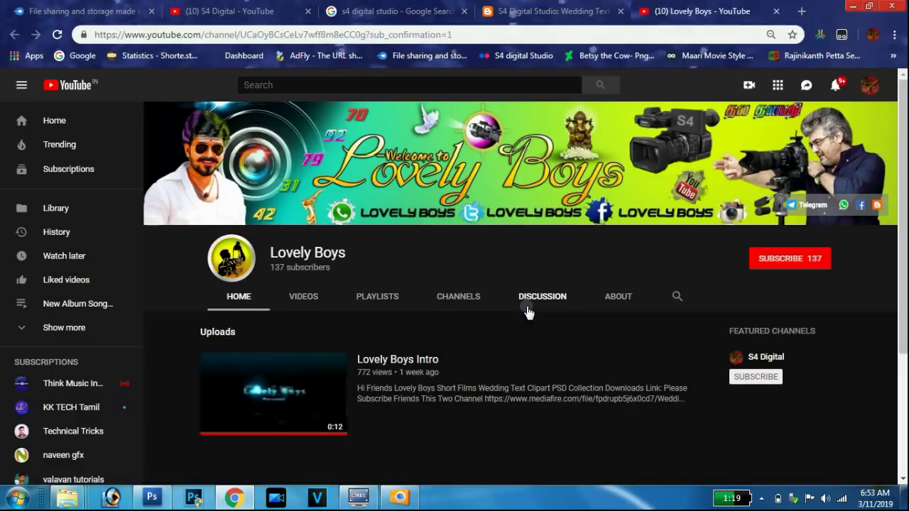
- Open the Wedding Text Part-3 MediaFire download page, then return to the blog post
click(595, 5)
click(290, 416)
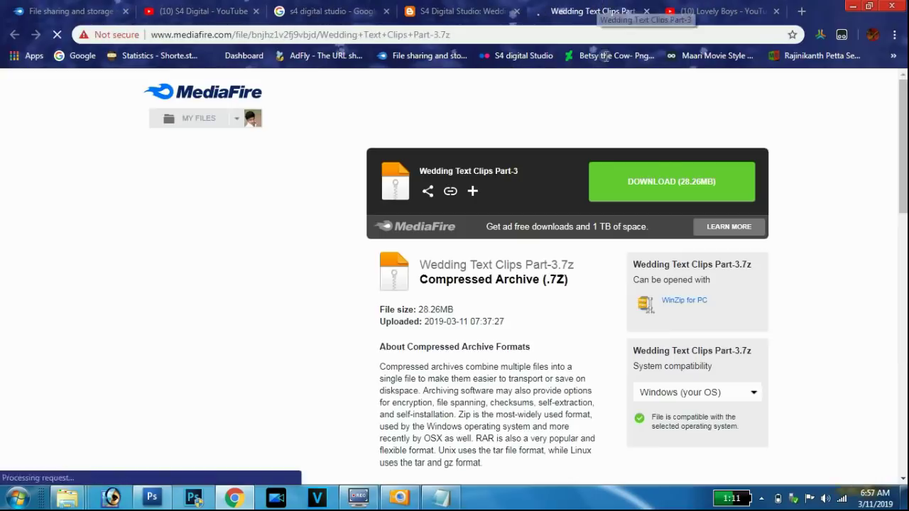
click(460, 10)
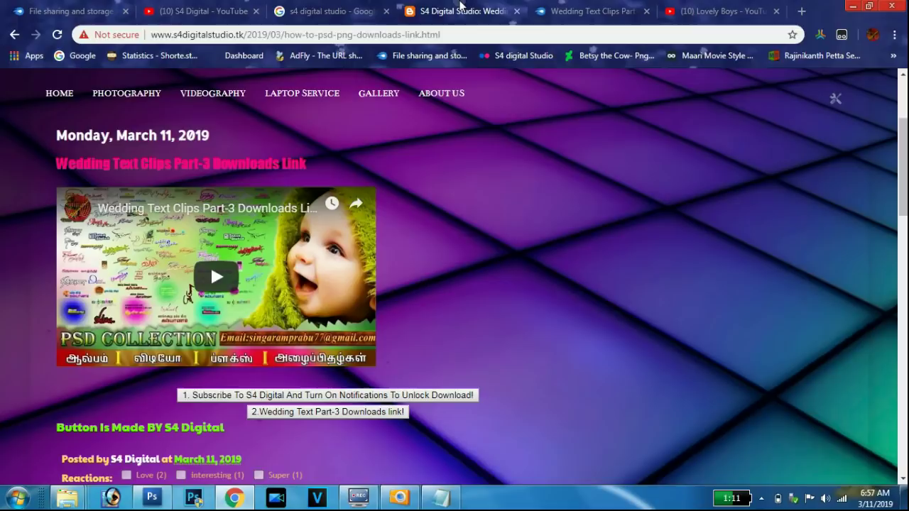
- Play the post's embedded video, scroll through the post, and minimize Chrome
click(227, 269)
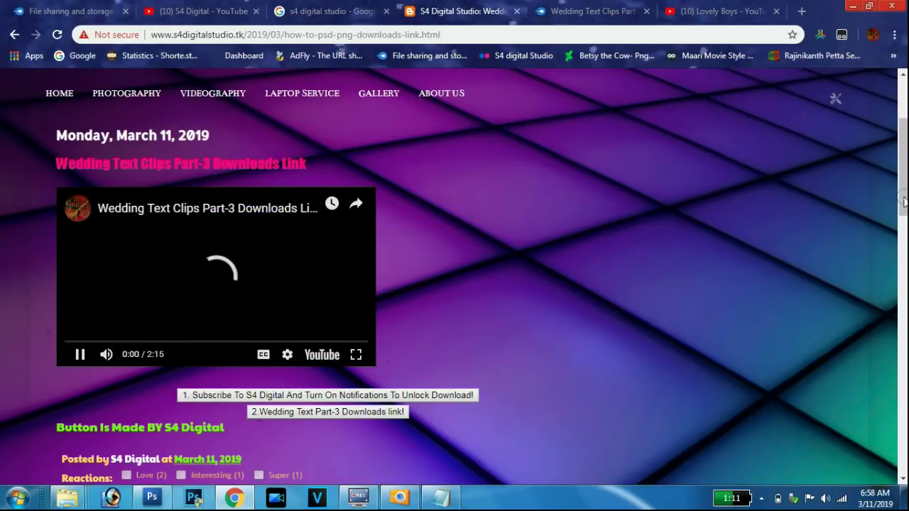
scroll(354, 319, down, 1)
scroll(704, 403, down, 5)
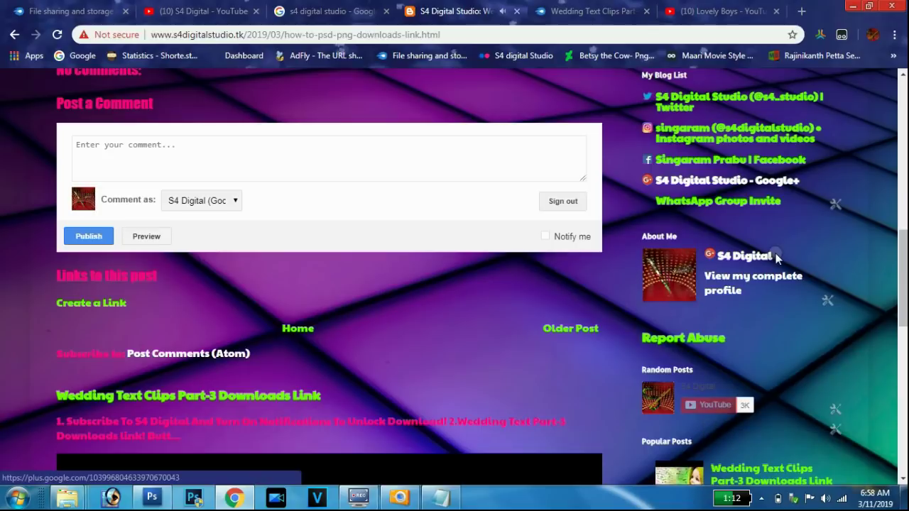
scroll(718, 259, up, 5)
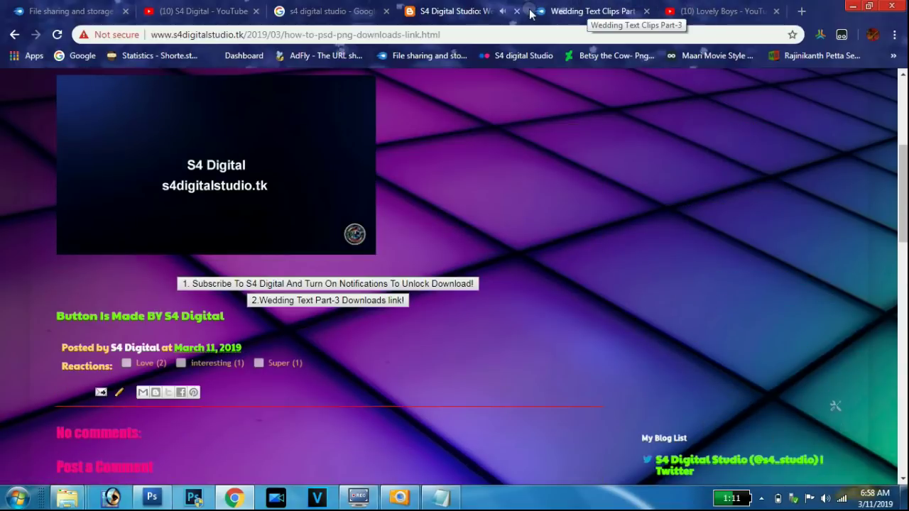
click(851, 6)
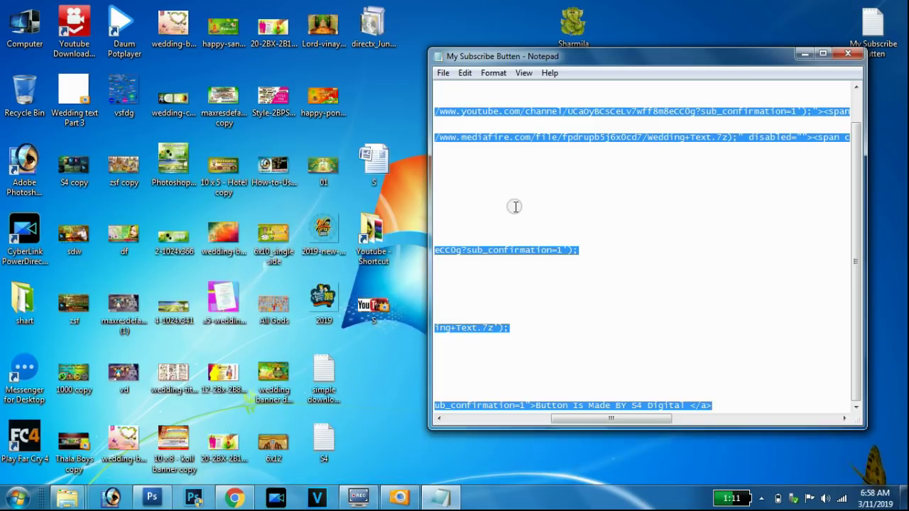
- Refresh the desktop, minimize the My Subscribe Butten Notepad, refresh again, and show hidden tray icons
right_click(425, 253)
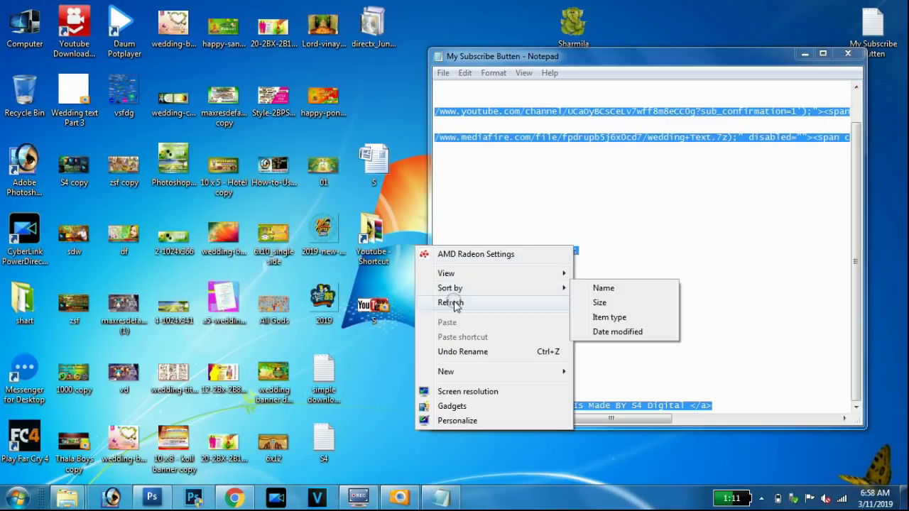
click(478, 304)
click(804, 54)
right_click(658, 135)
click(694, 192)
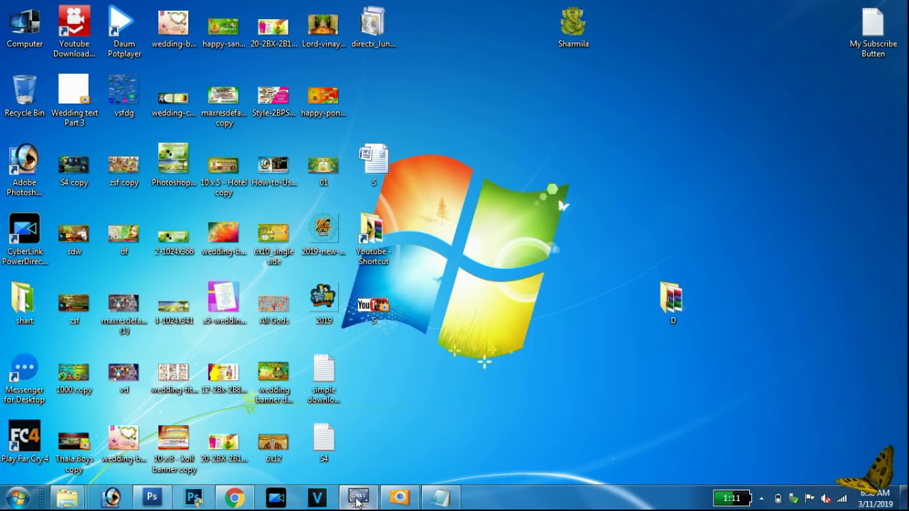
click(760, 498)
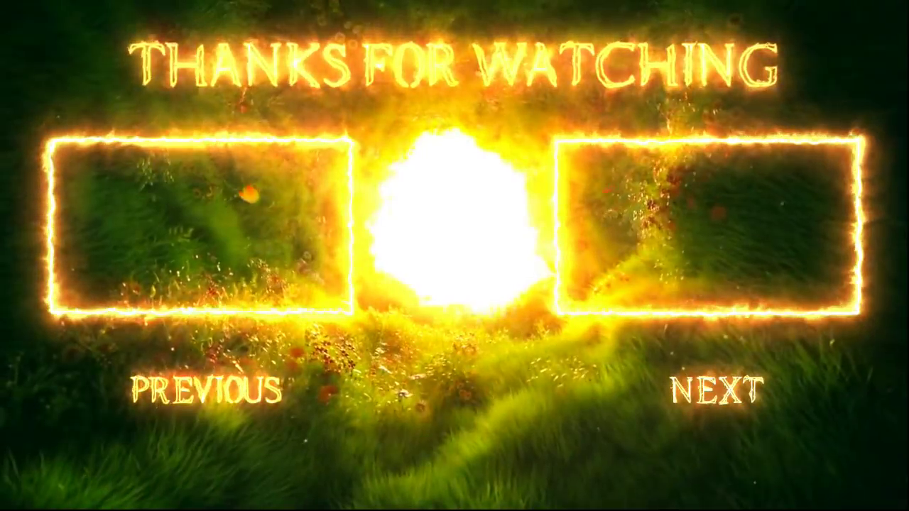